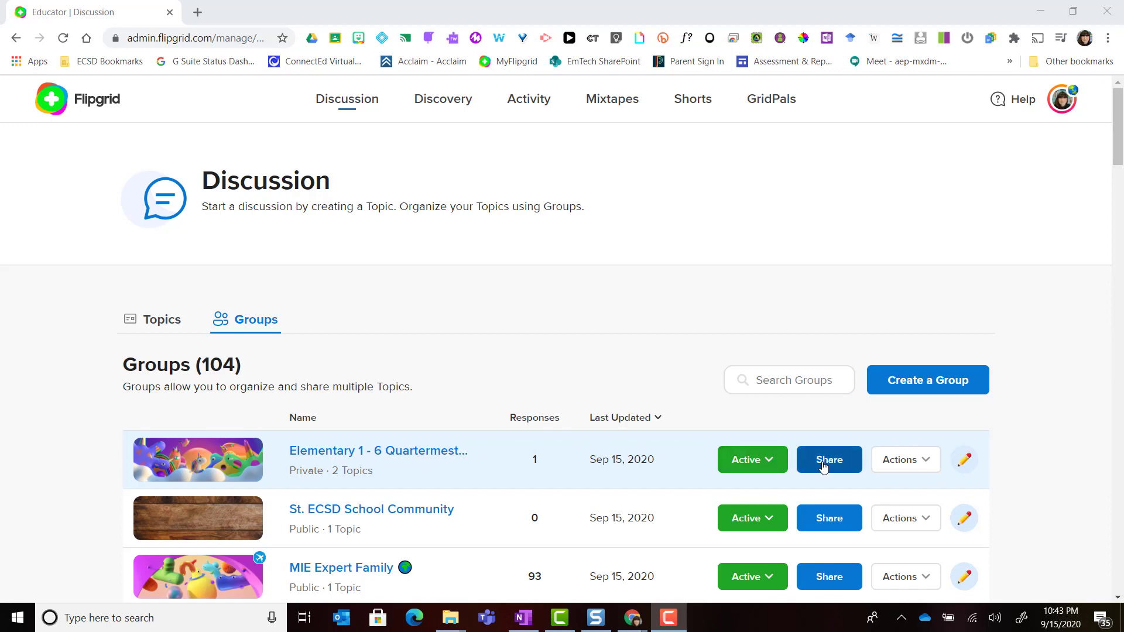
Preview the first group's Share dialog, close it, and open Elementary 1 - 6 Quartermester 1's details.
{"action": "left_click", "coordinate": [822, 463]}
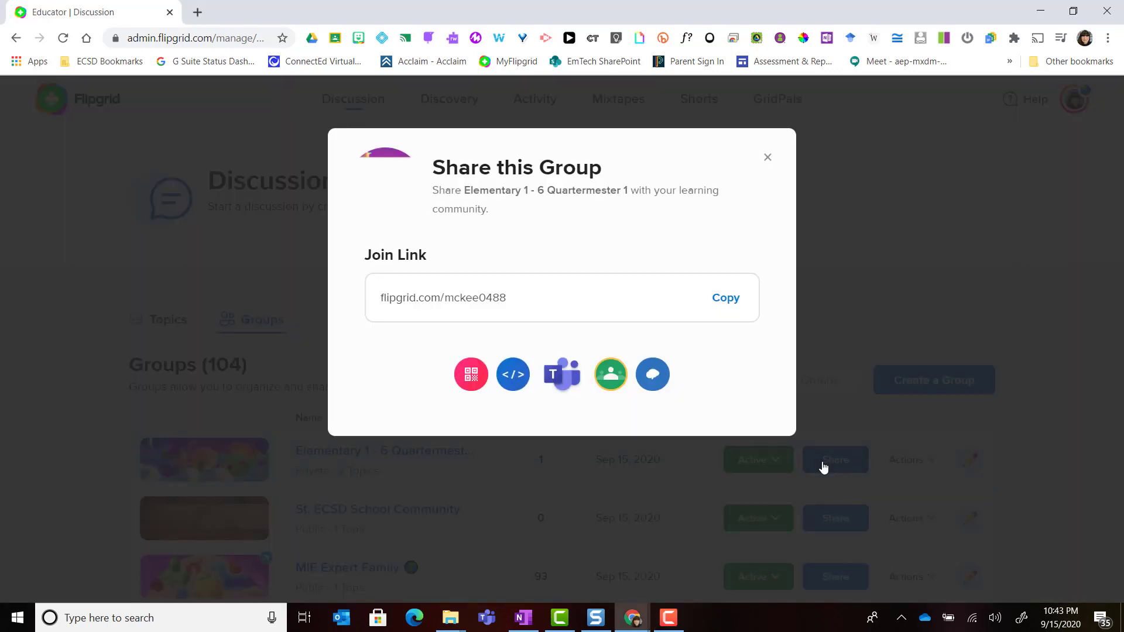
{"action": "left_click", "coordinate": [767, 159]}
{"action": "left_click", "coordinate": [379, 451]}
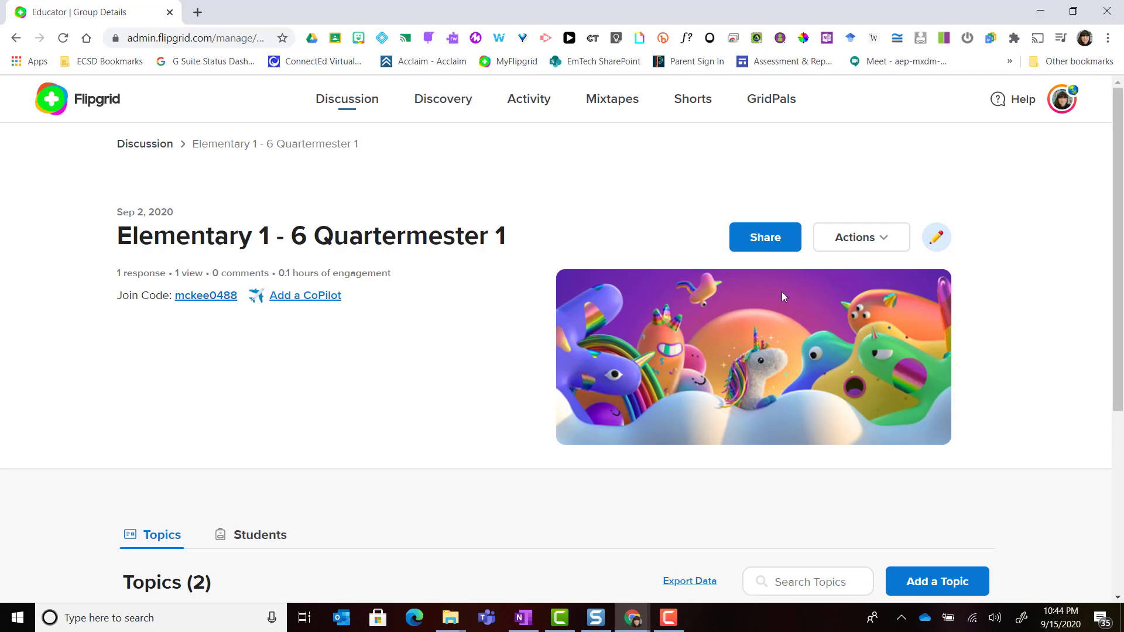
{"action": "left_click", "coordinate": [763, 237]}
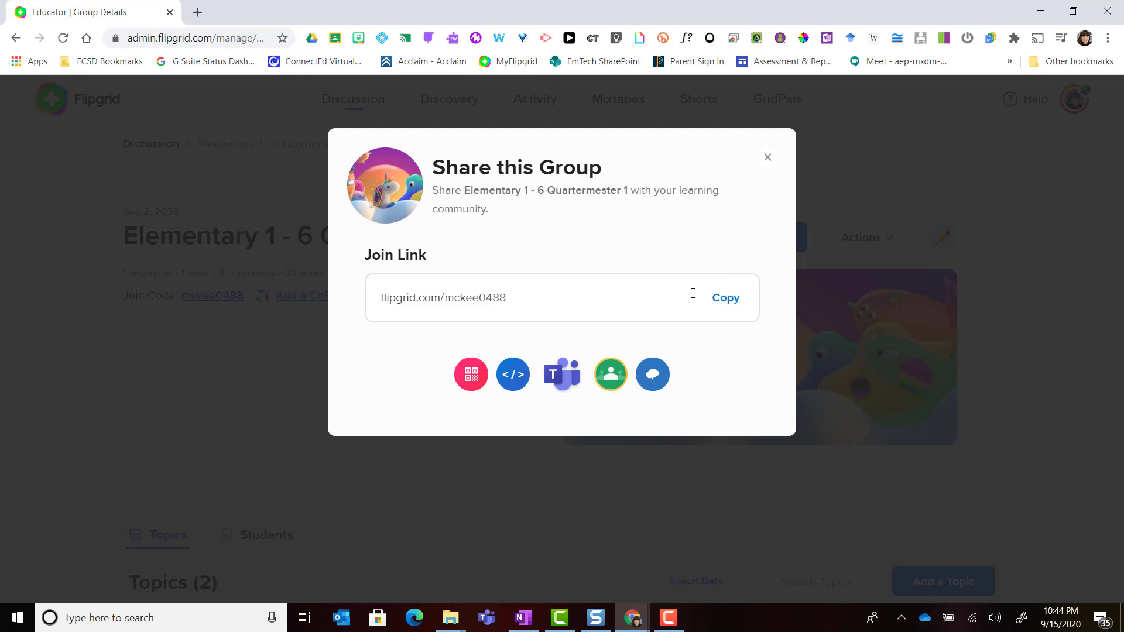
{"action": "double_click", "coordinate": [443, 298]}
{"action": "left_click_drag", "start_coordinate": [509, 297], "coordinate": [444, 298]}
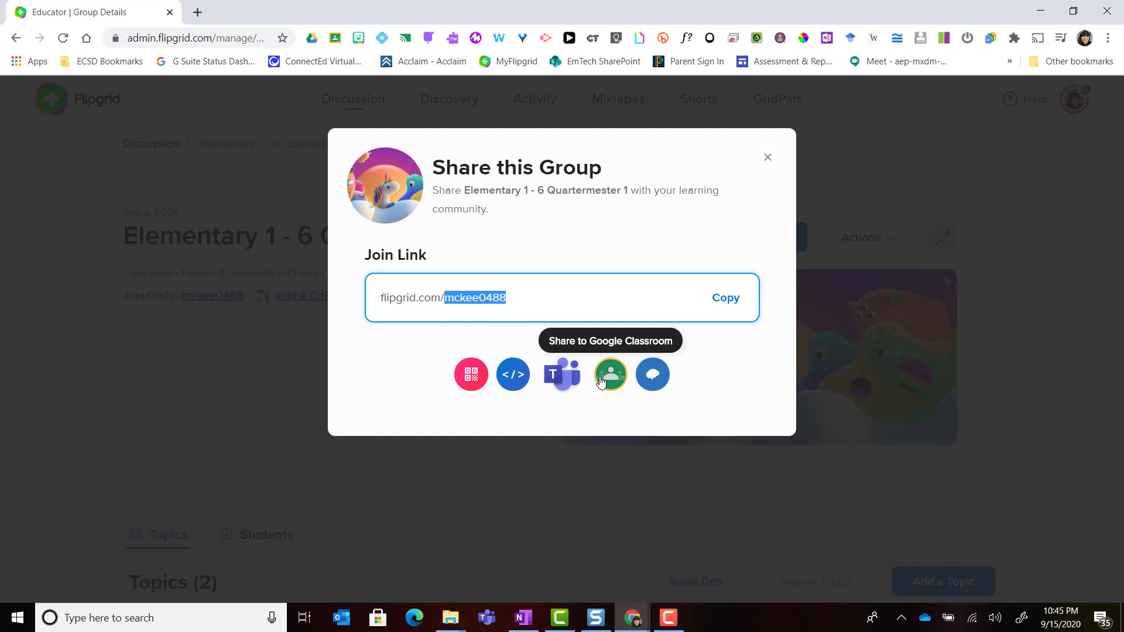
{"action": "left_click", "coordinate": [765, 159]}
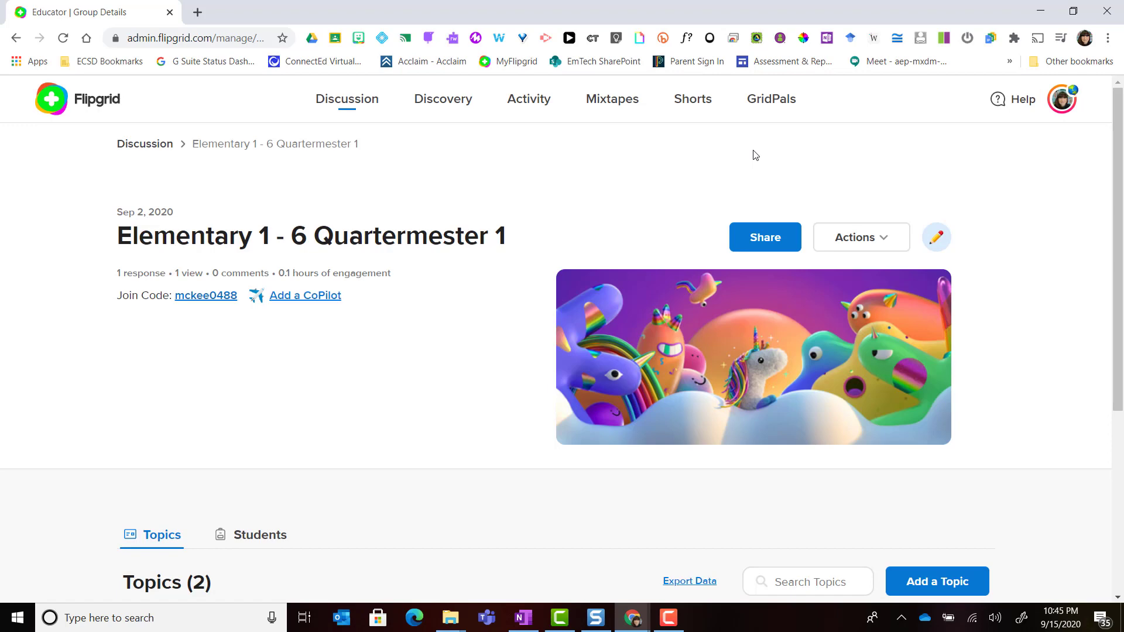
Return to Discussion and list all 324 topics under the Topics tab.
{"action": "scroll", "coordinate": [461, 348], "scroll_direction": "down", "scroll_amount": 2}
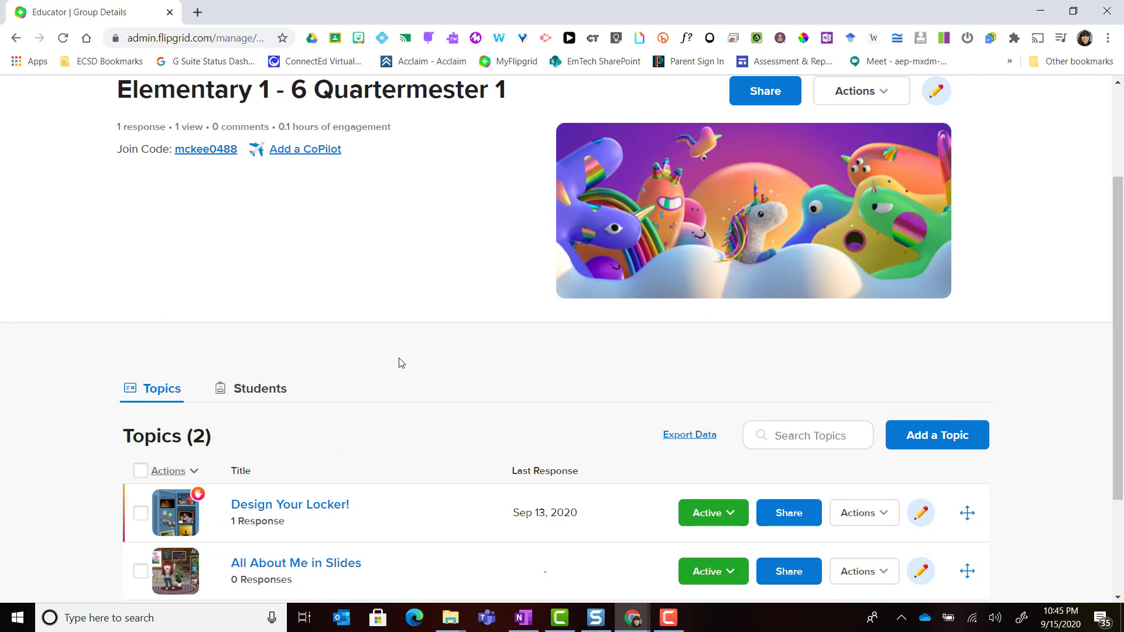
{"action": "scroll", "coordinate": [413, 359], "scroll_direction": "up", "scroll_amount": 2}
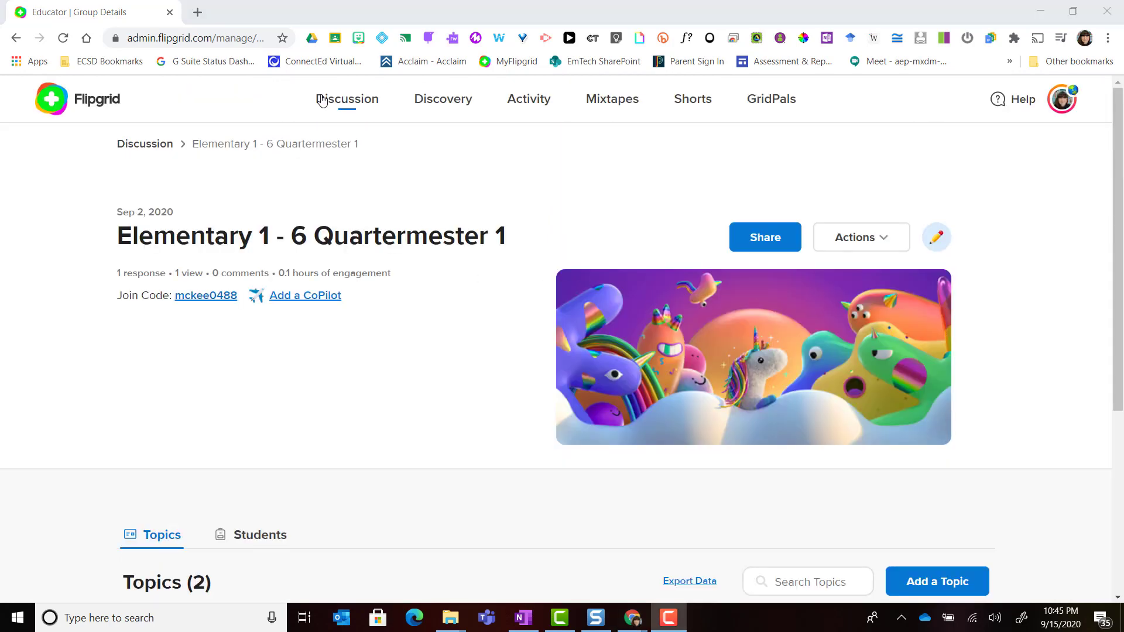
{"action": "left_click", "coordinate": [343, 101]}
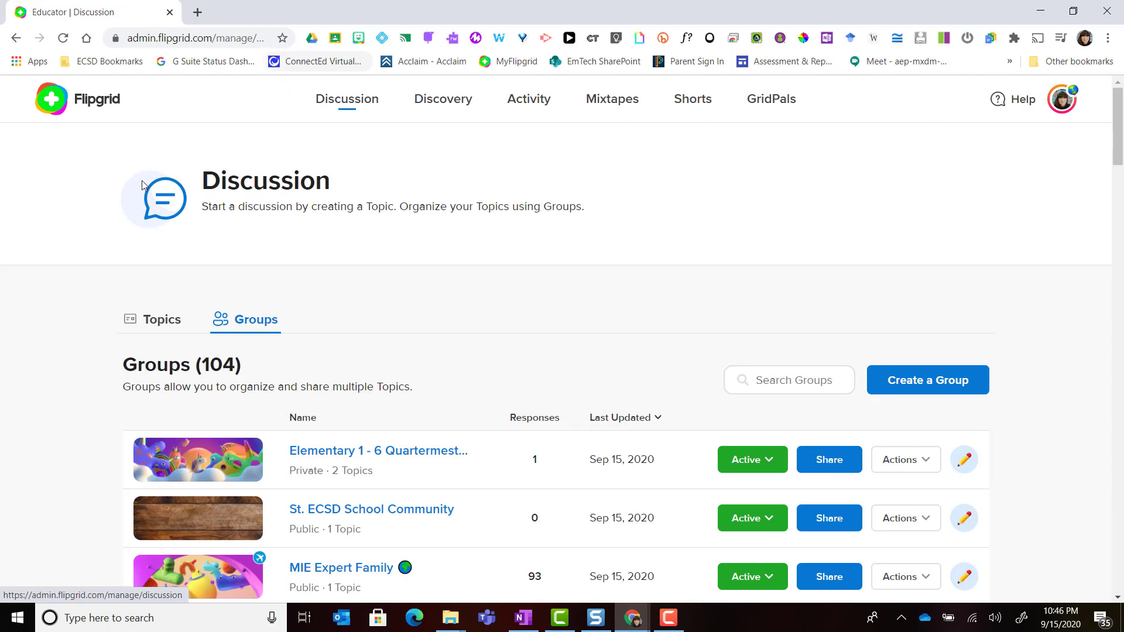
{"action": "left_click", "coordinate": [163, 319]}
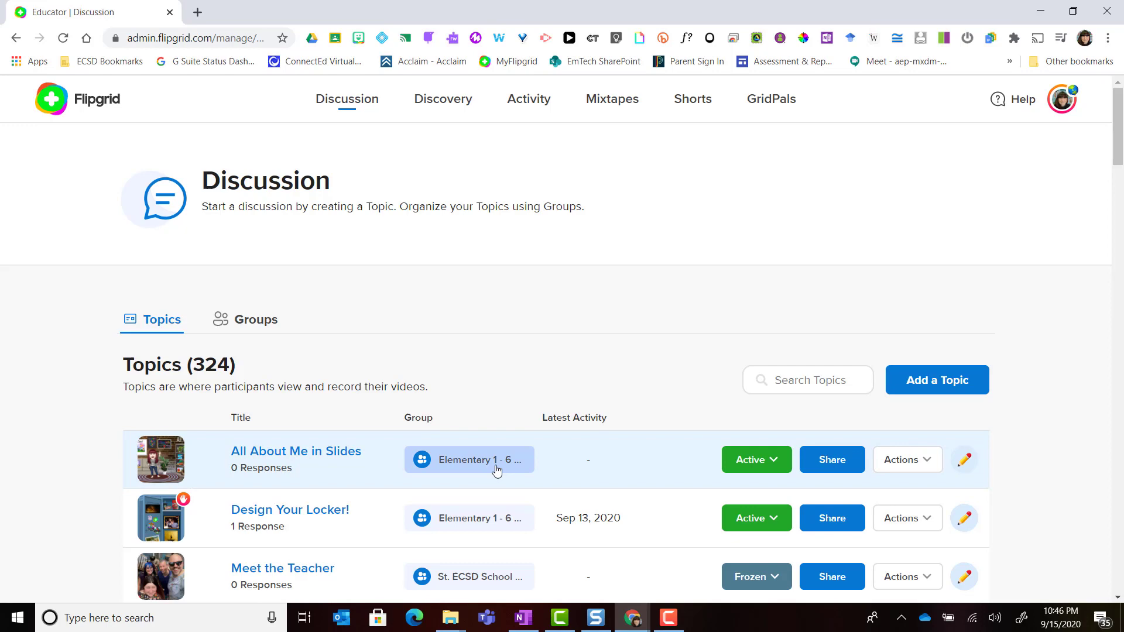
Reopen the Elementary 1 - 6 Quartermester 1 group from Groups and scroll to Topics (2).
{"action": "left_click", "coordinate": [269, 325]}
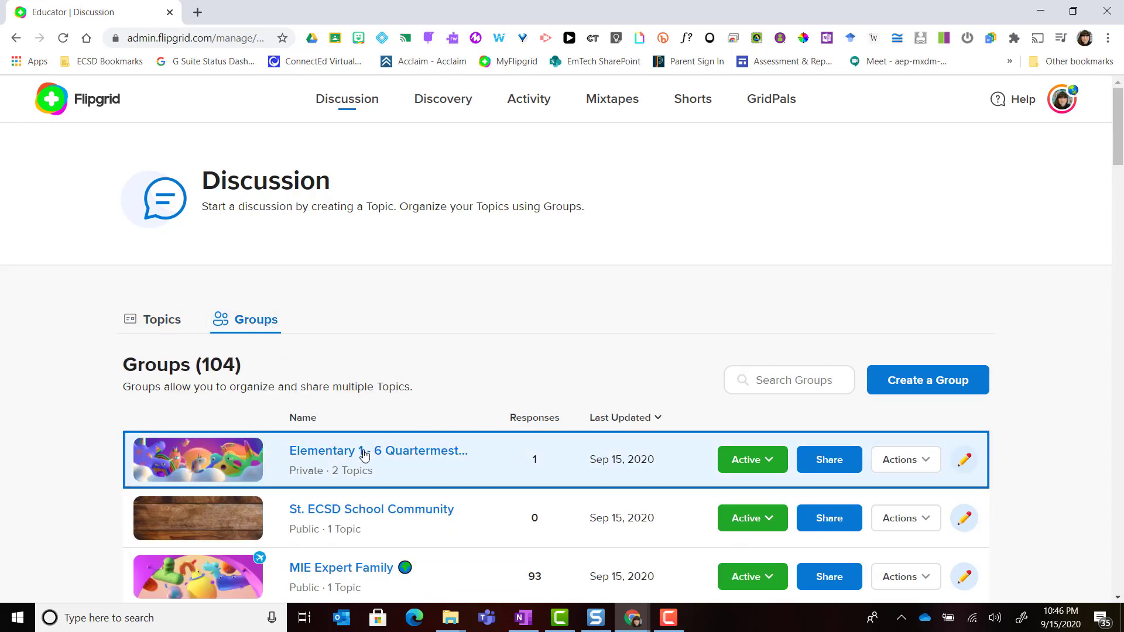
{"action": "left_click", "coordinate": [432, 454]}
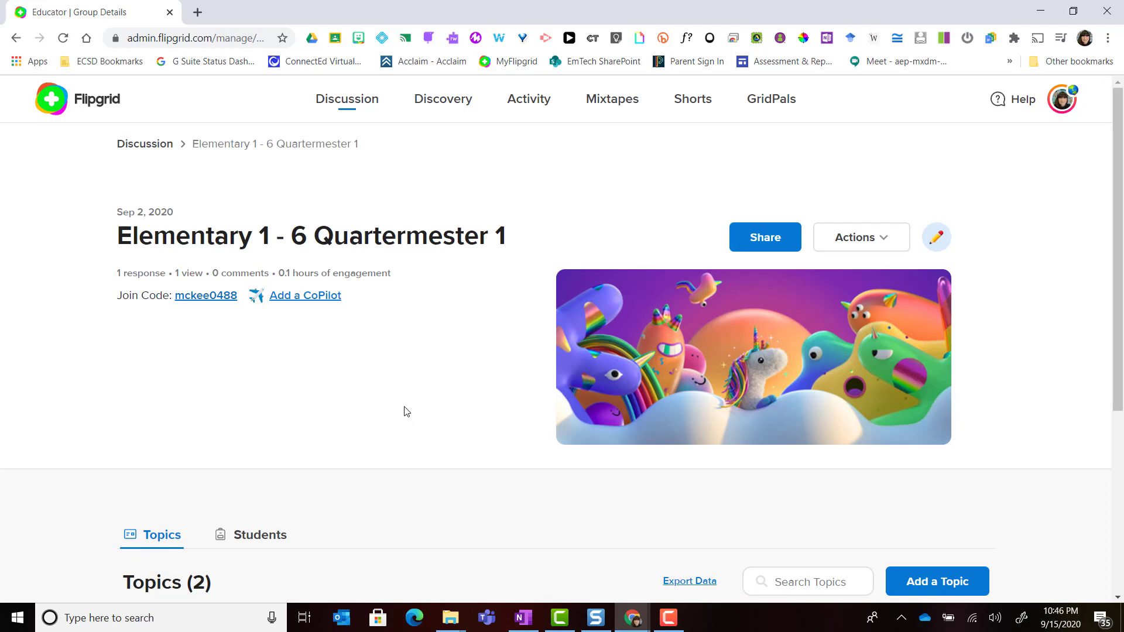
{"action": "scroll", "coordinate": [404, 410], "scroll_direction": "down", "scroll_amount": 3}
{"action": "scroll", "coordinate": [404, 409], "scroll_direction": "down", "scroll_amount": 3}
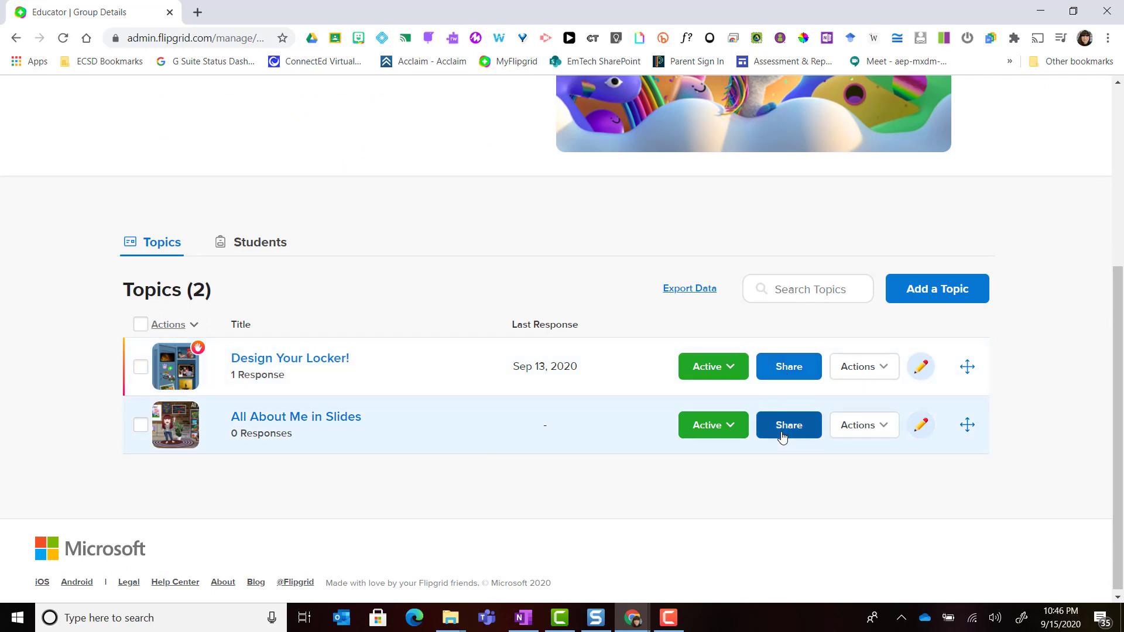
Open the All About Me in Slides share panel and preview, then hide, its QR code.
{"action": "left_click", "coordinate": [782, 436]}
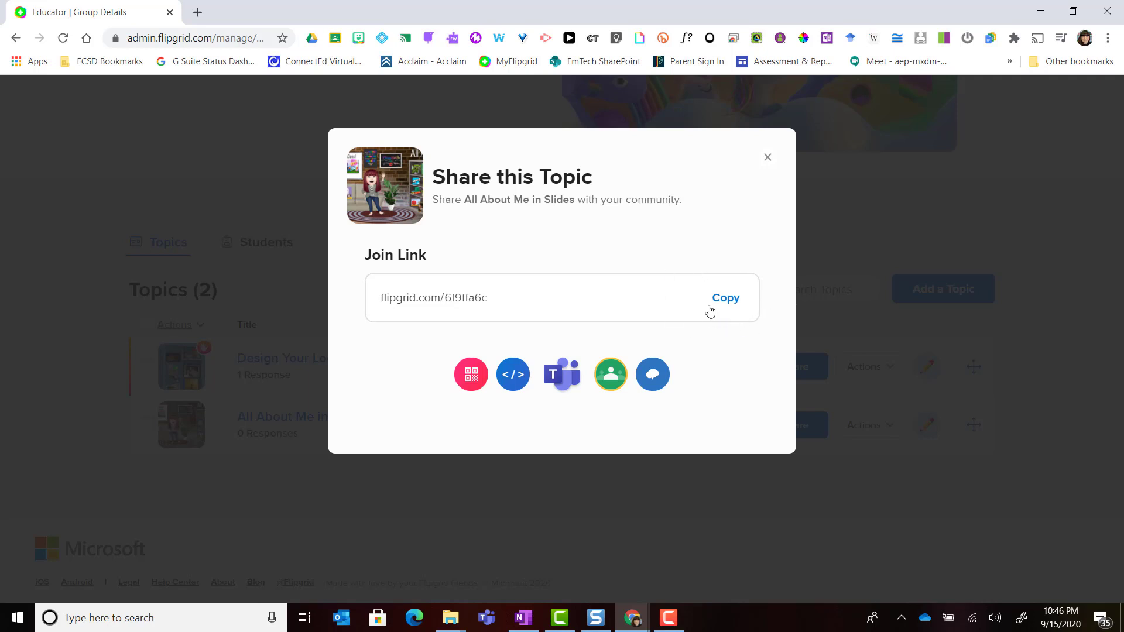
{"action": "left_click", "coordinate": [479, 382]}
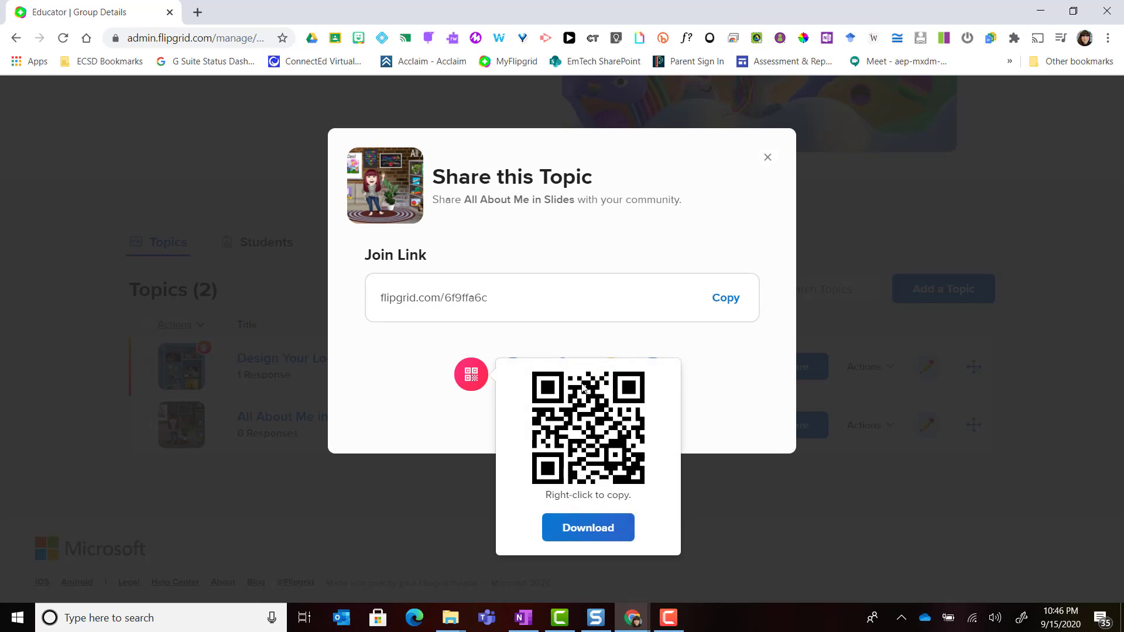
{"action": "left_click", "coordinate": [422, 403]}
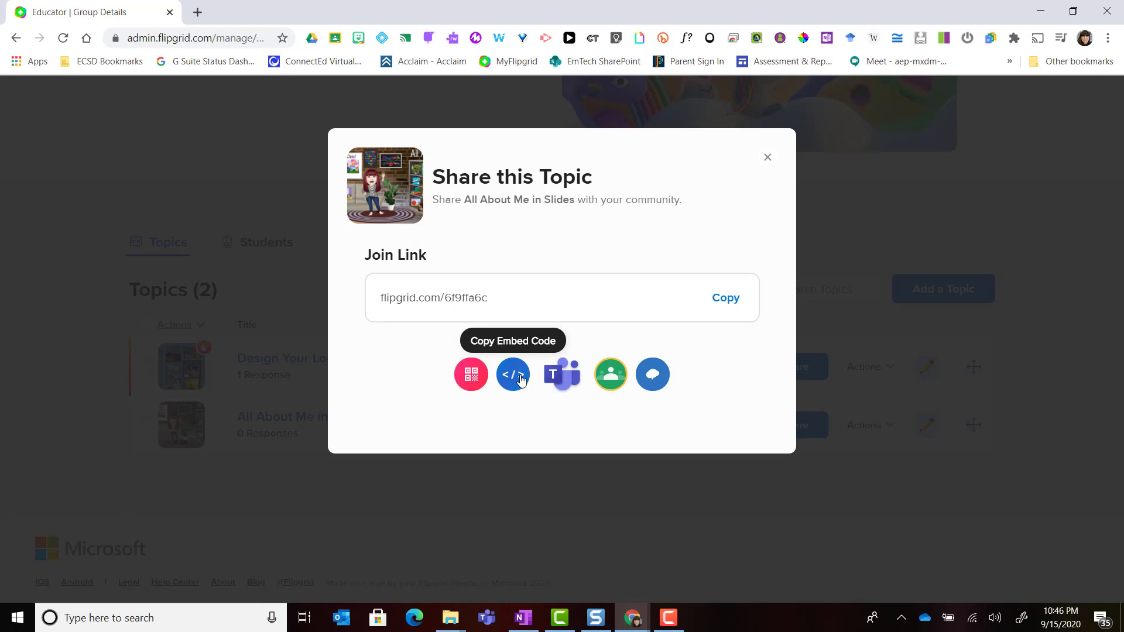